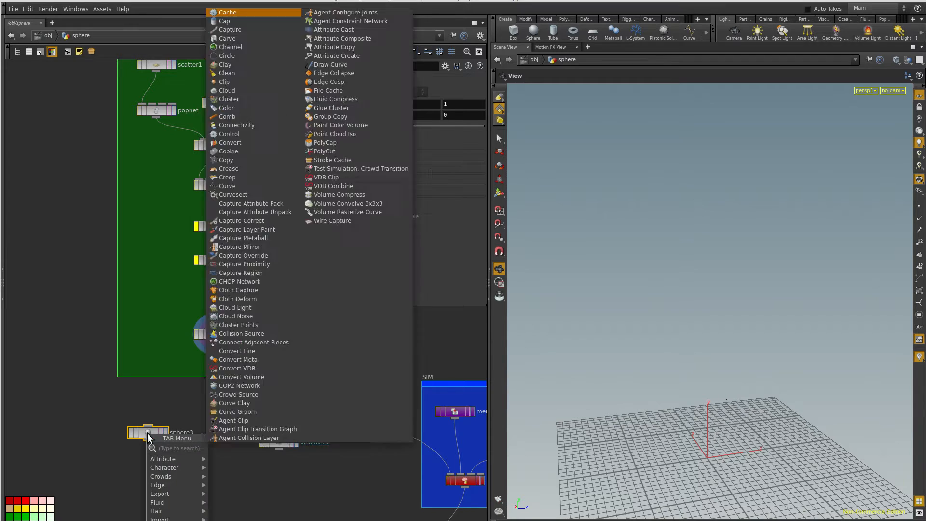
- Add a Copy node fed by sphere3 as the source and OUT as the template points, and display it
click(147, 432)
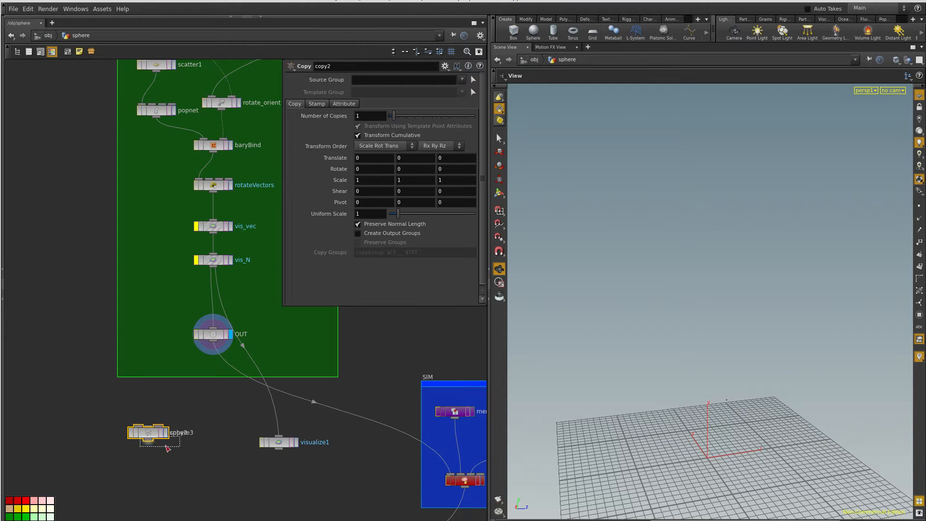
drag(143, 427, 239, 331)
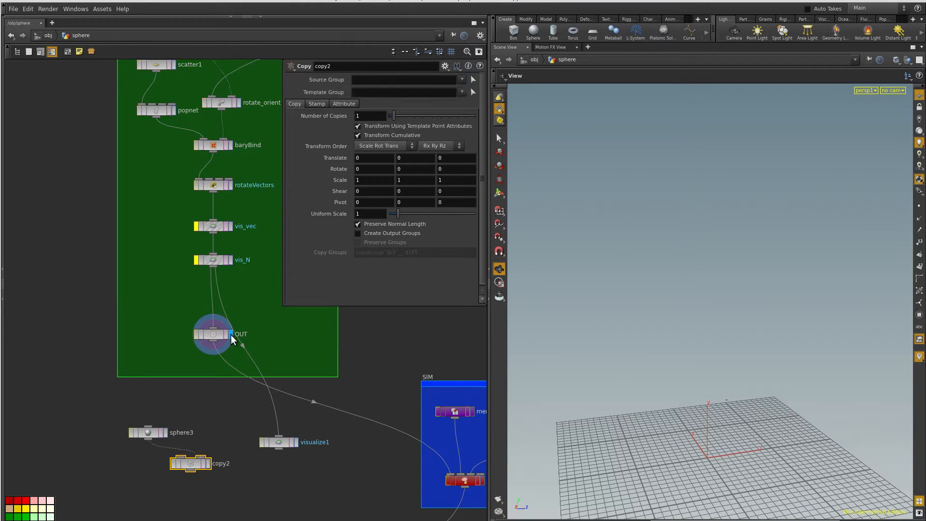
click(186, 454)
click(182, 454)
click(150, 438)
click(207, 464)
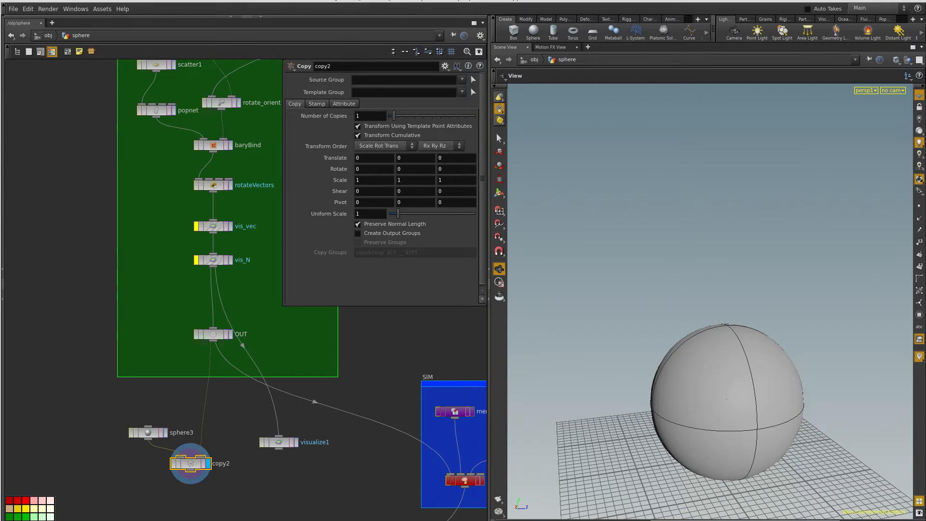
- Set sphere3's uniform scale to 0.1
click(153, 433)
drag(360, 127, 338, 131)
text(.1)
key(Return)
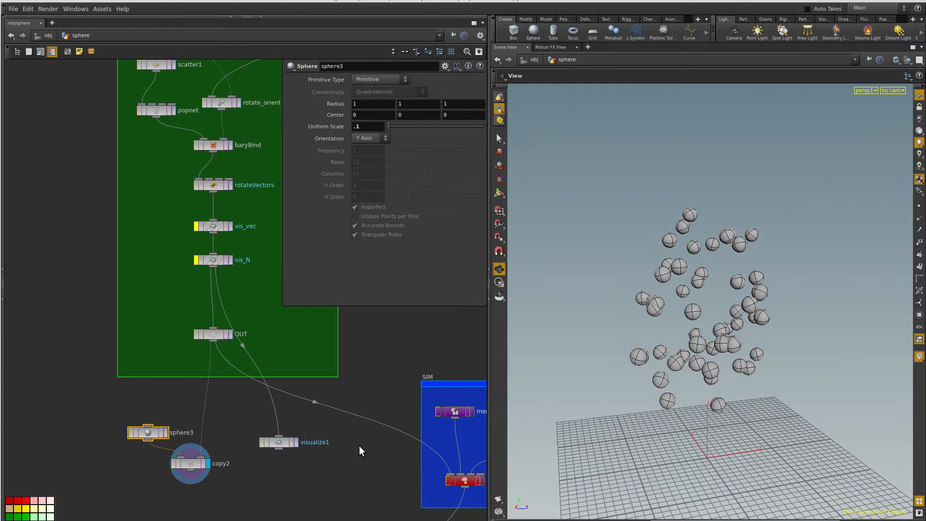
- Examine the constrained_advect solver in the SIM box and its merge_FLOWFIELD and mergeClosestPointField inputs, displaying the flow field
middle_drag(462, 485, 311, 438)
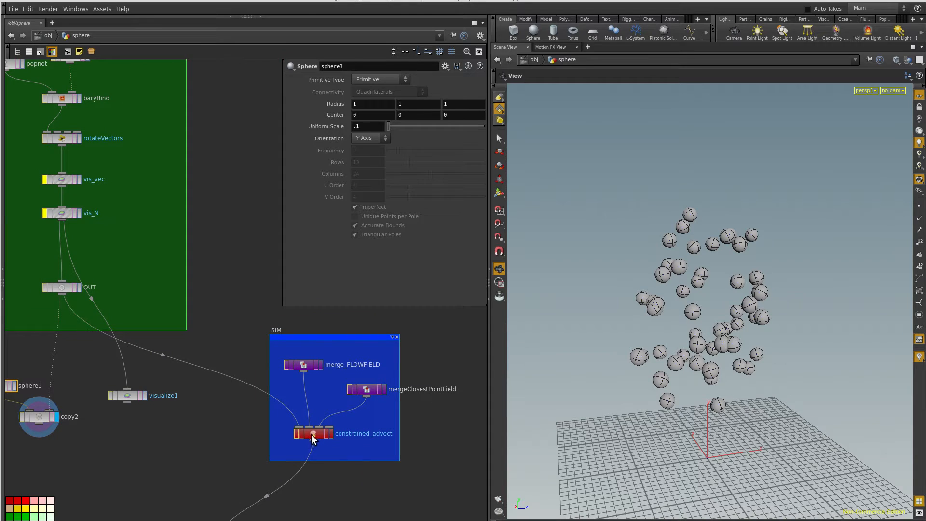
click(312, 434)
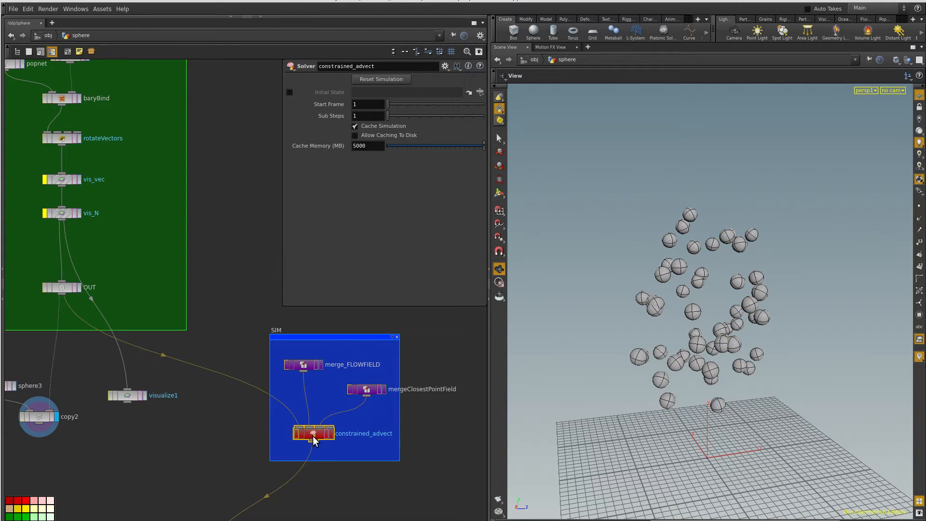
click(309, 364)
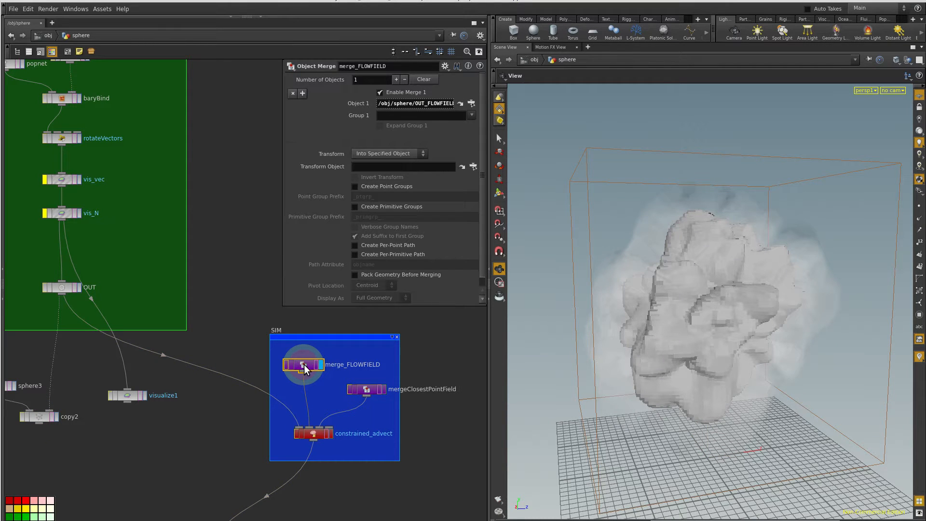
click(367, 391)
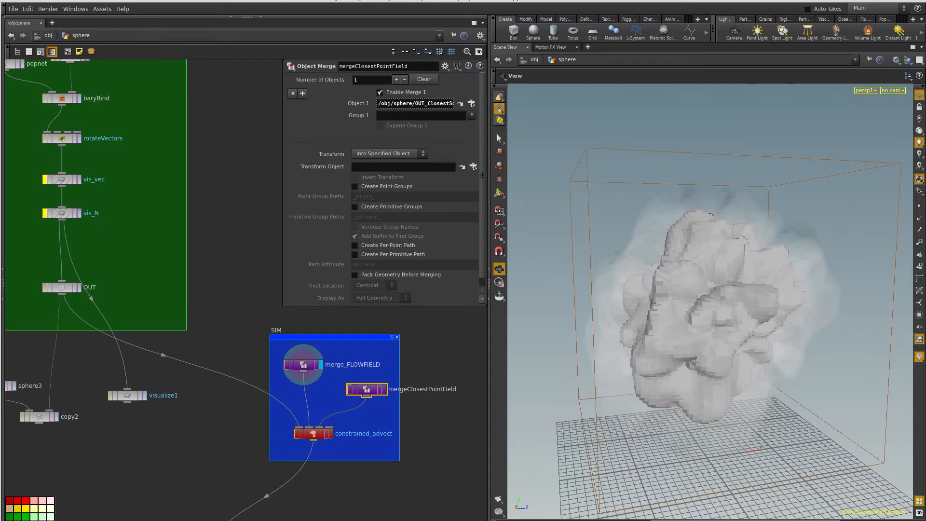
- Enter the constrained_advect solver network and rename its Input_2 node as flowfield
double_click(299, 426)
mouse_move(168, 450)
middle_down()
mouse_move(143, 387)
mouse_move(160, 433)
middle_up()
double_click(344, 325)
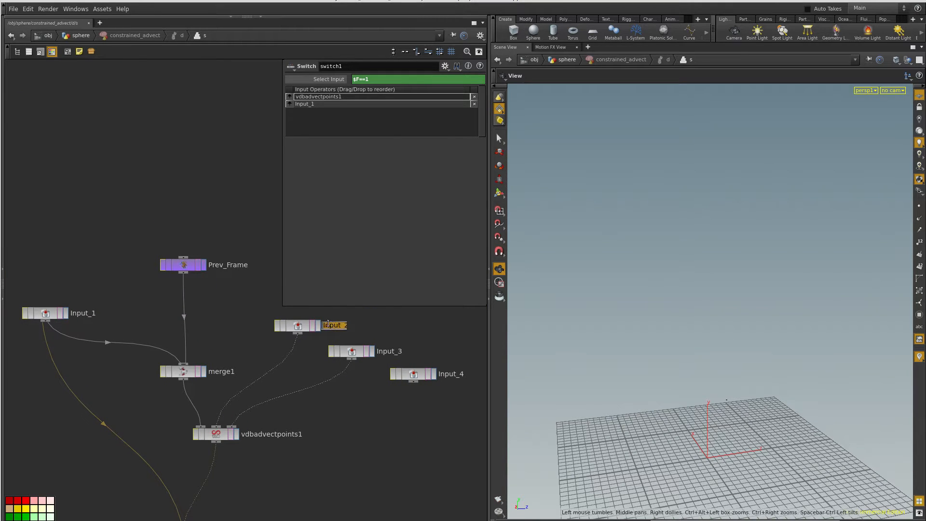
text(flowfield)
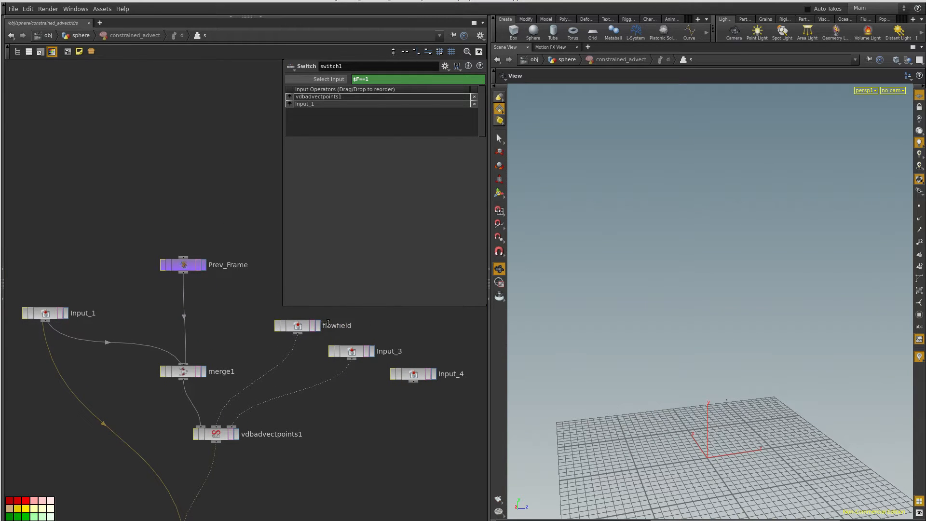
- Rename the Input_3 node as closetsPointField and capitalise the F of "field" in the flowfield node's name
double_click(386, 350)
text(offsetspointfield)
double_click(404, 351)
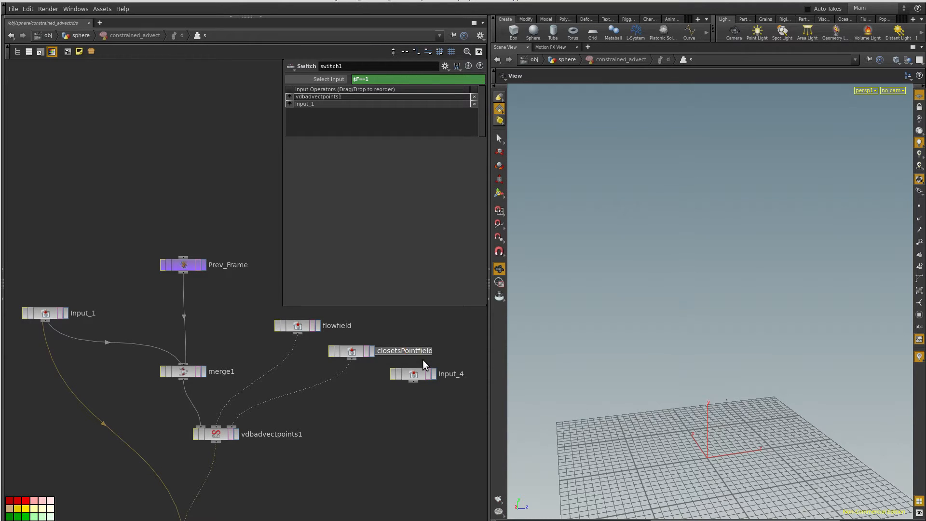
key(Return)
double_click(337, 326)
text(F)
key(Return)
- Examine the solver's Input_1 and switch1 nodes and the velocity and closest-point settings of vdbadvectpoints1
middle_drag(304, 476, 320, 440)
click(67, 283)
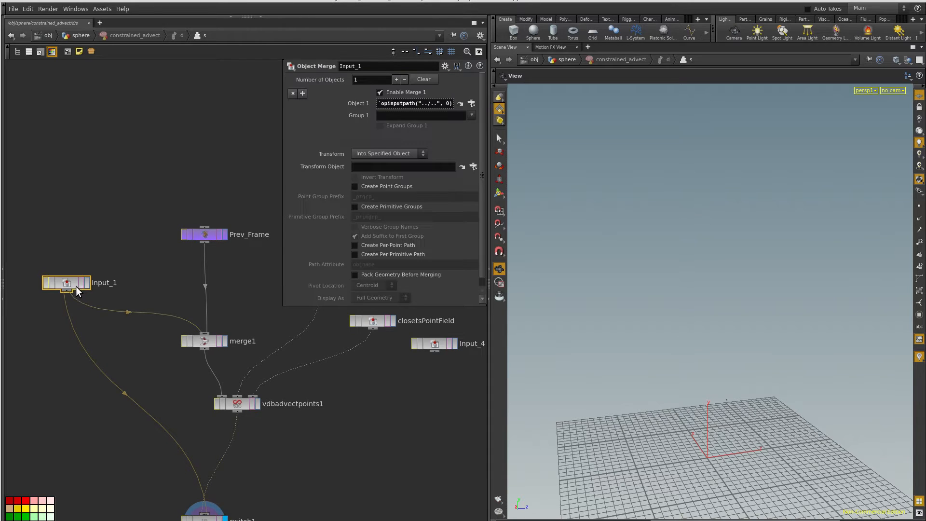
click(87, 284)
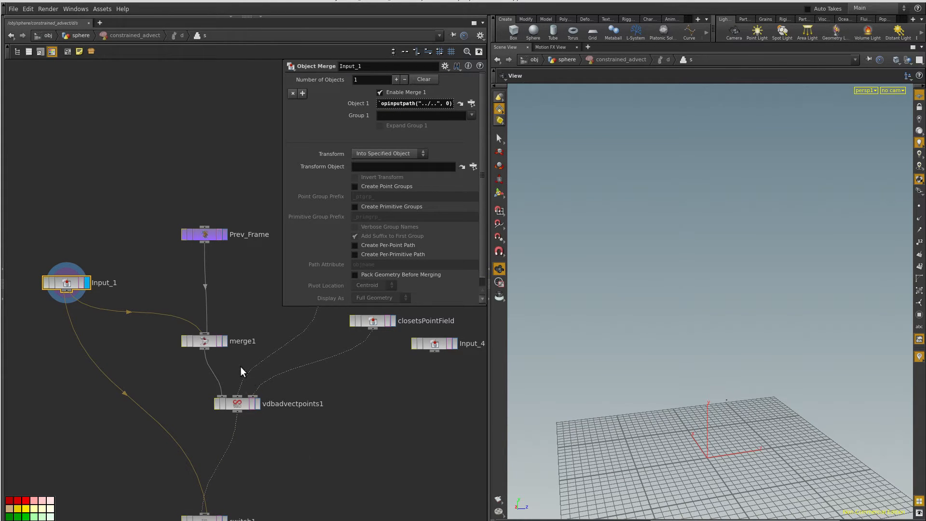
click(205, 517)
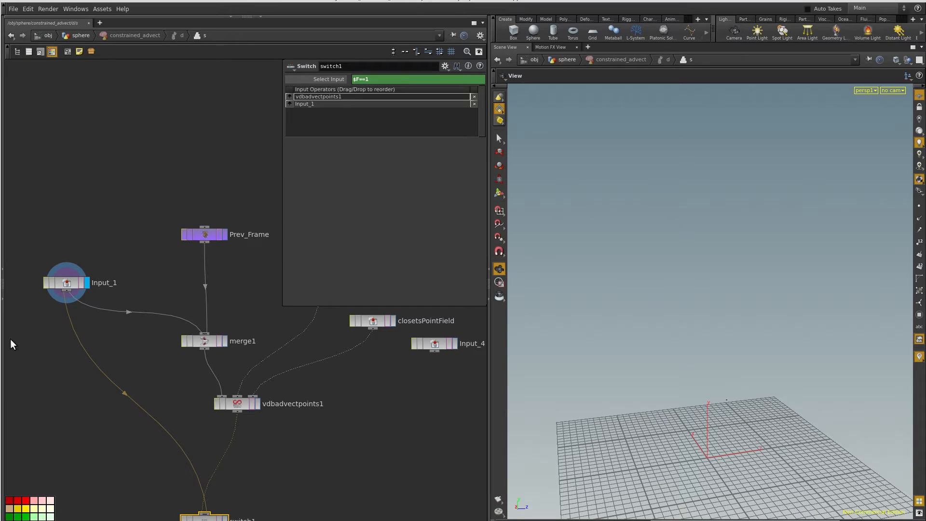
click(207, 517)
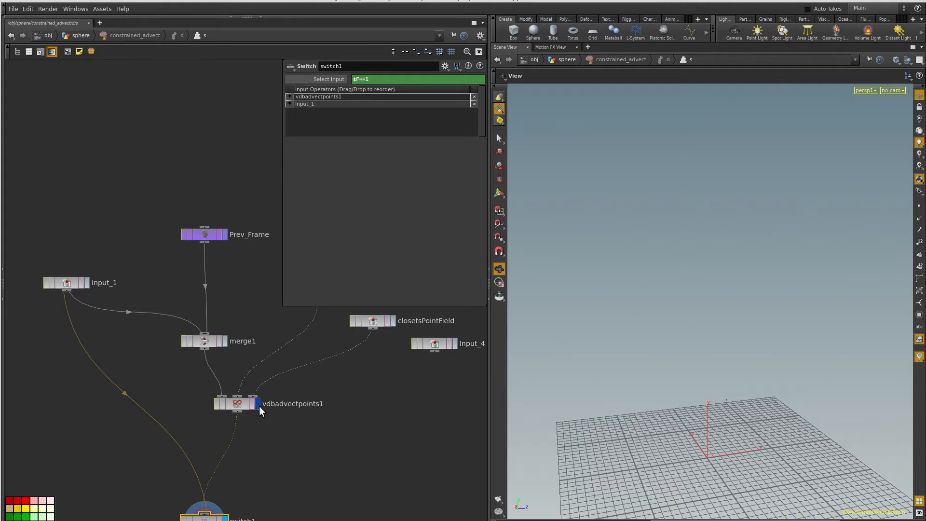
click(239, 402)
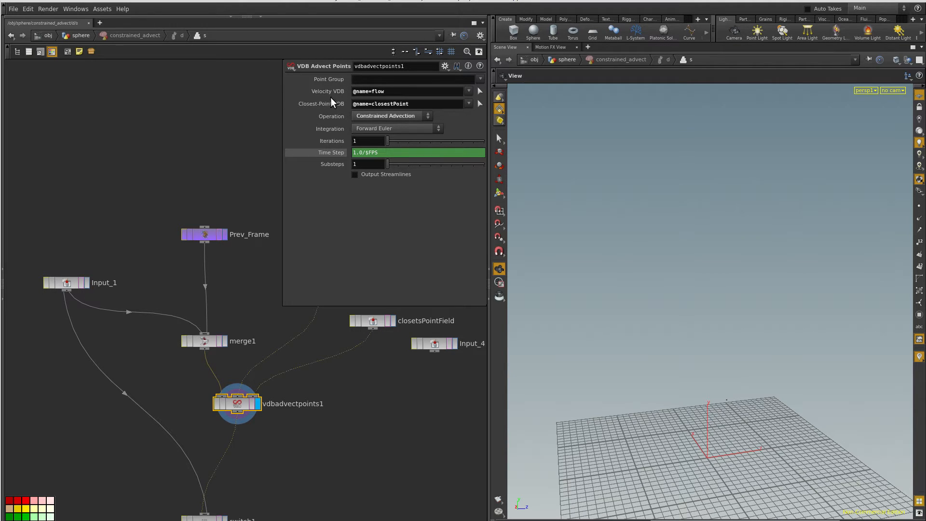
click(392, 93)
click(205, 516)
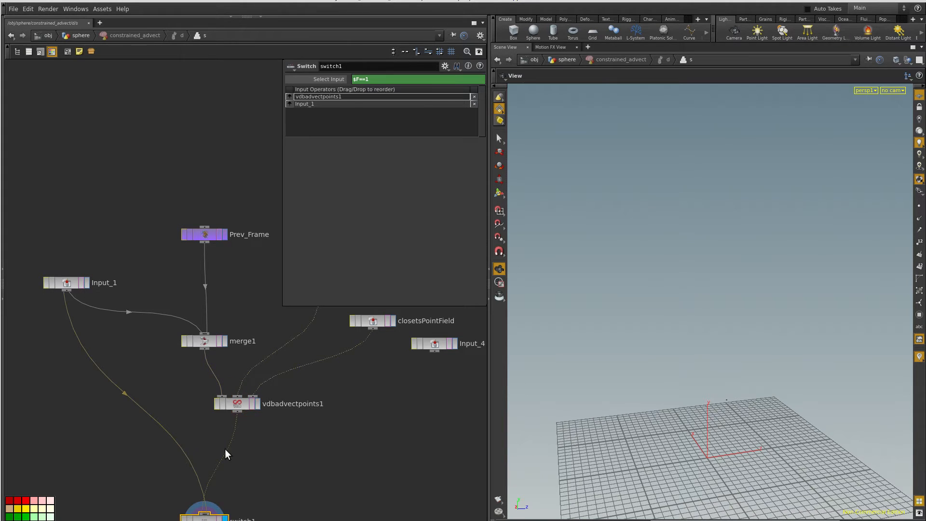
- Return to the sphere network, display the constrained_advect solver and view the advected point trails
click(81, 36)
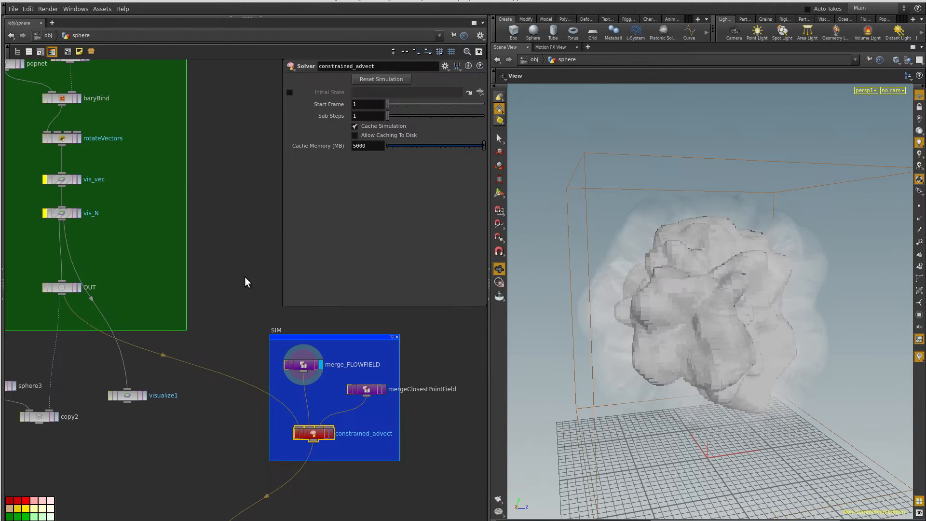
double_click(337, 433)
click(331, 433)
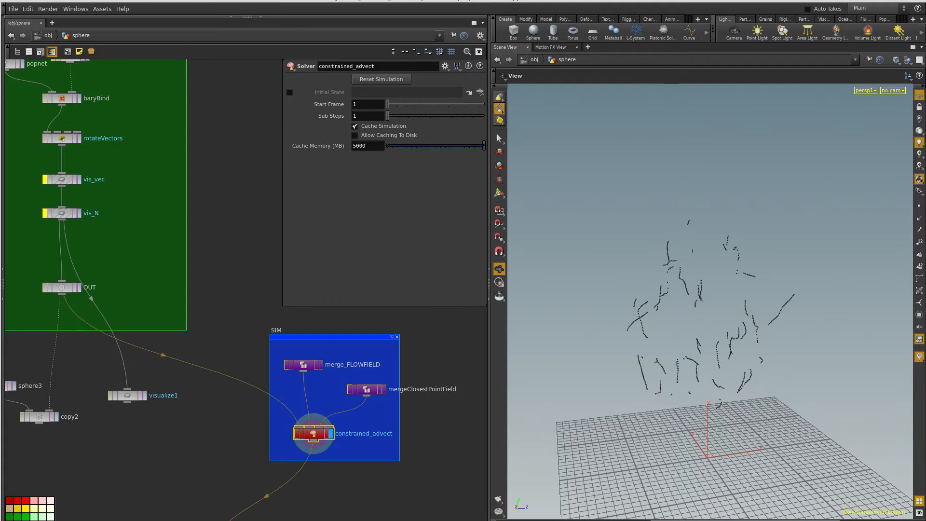
mouse_move(691, 418)
mouse_down()
mouse_move(675, 401)
mouse_move(612, 392)
mouse_move(637, 404)
mouse_move(671, 288)
mouse_up()
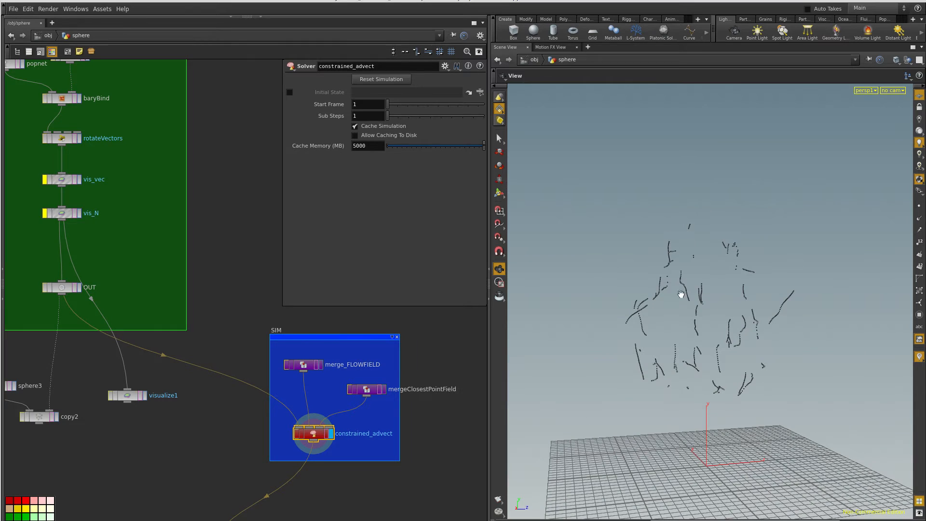
- Examine the setpscale wrangle in the Meshing box and view the rendered animation in MPlay
middle_drag(240, 456, 251, 377)
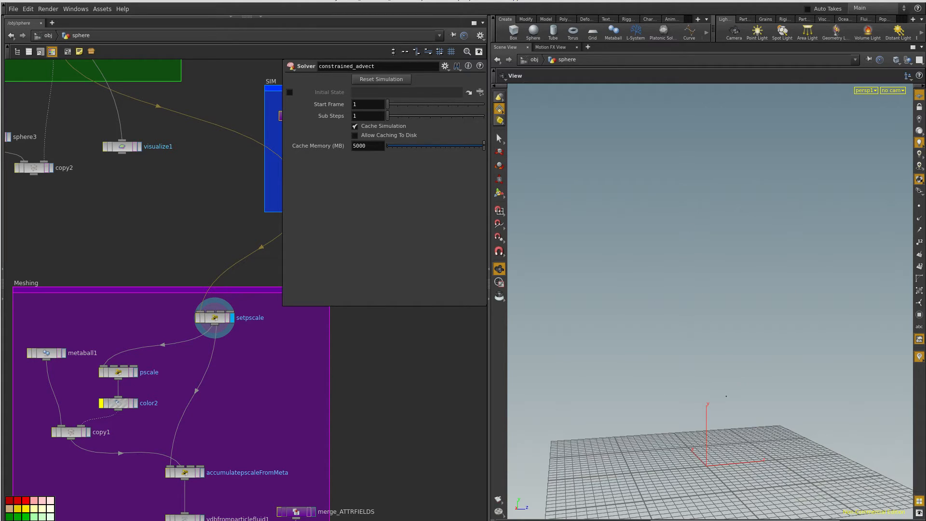
click(212, 320)
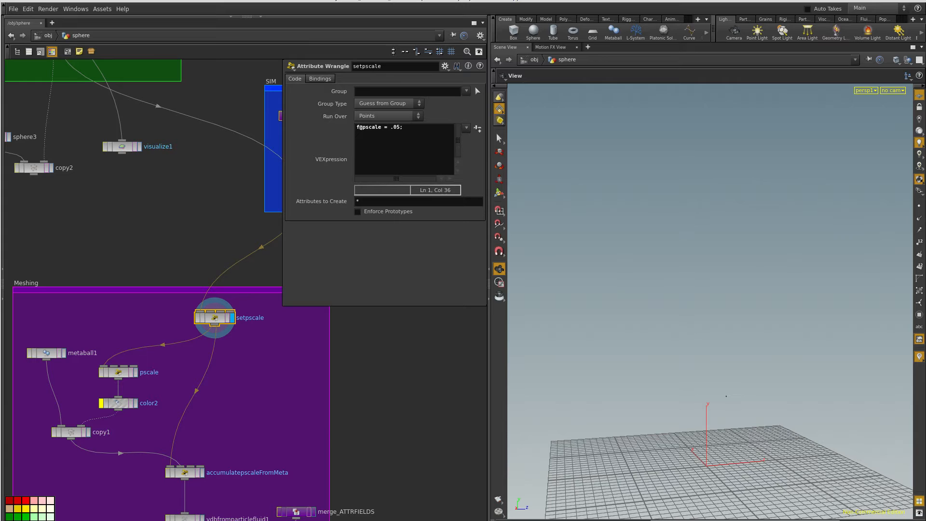
drag(540, 108, 818, 26)
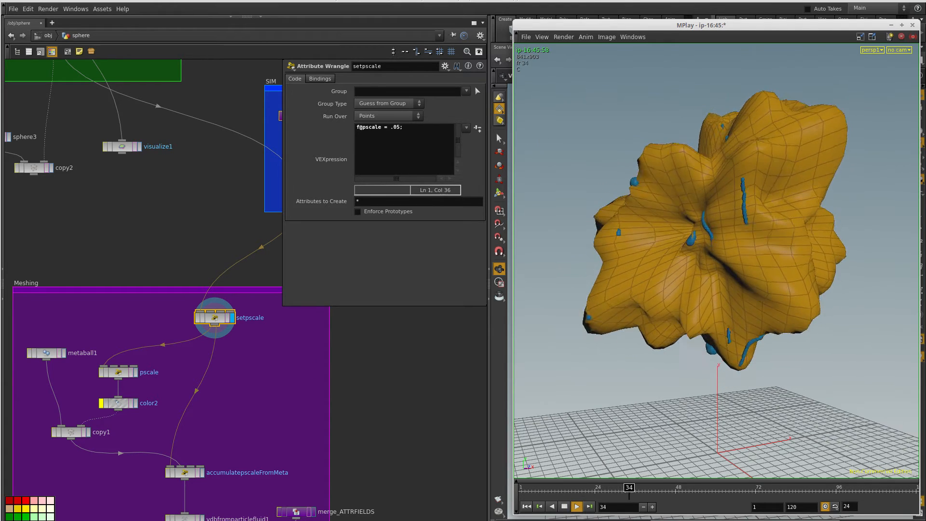
drag(633, 28, 0, 212)
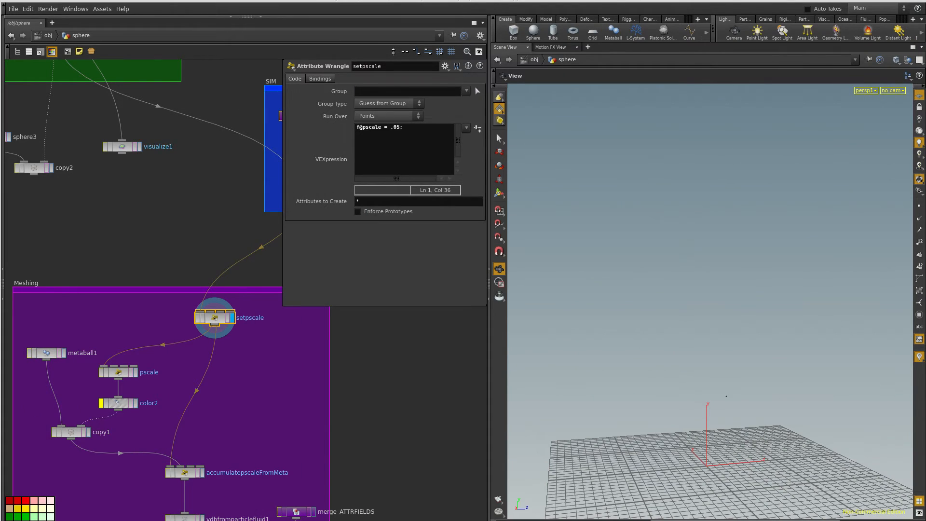
- Display and examine the pscale wrangle, copy1 and the accumulatepscaleFromMeta wrangle in turn
click(134, 371)
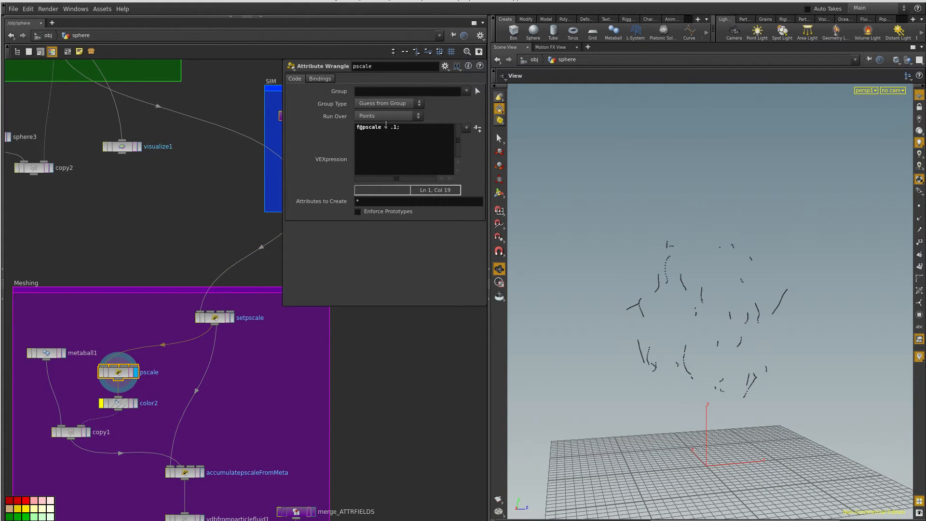
click(86, 433)
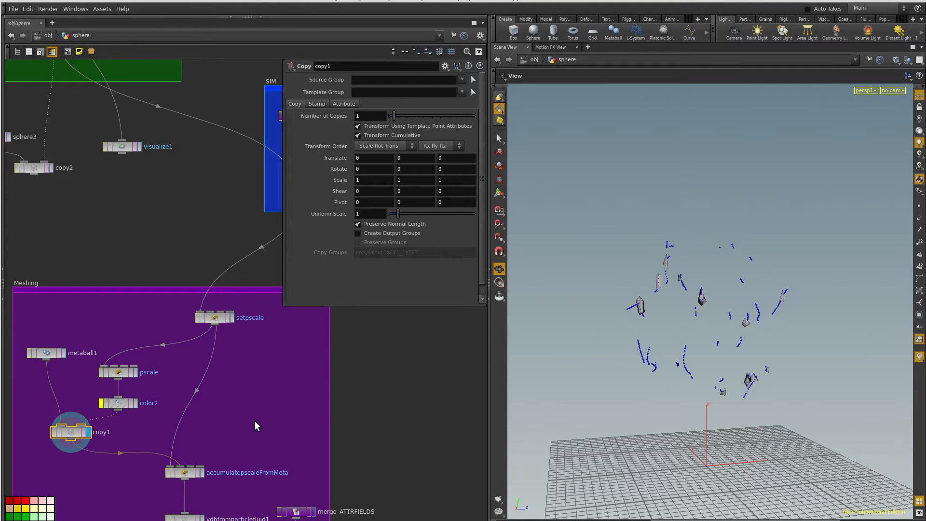
click(186, 474)
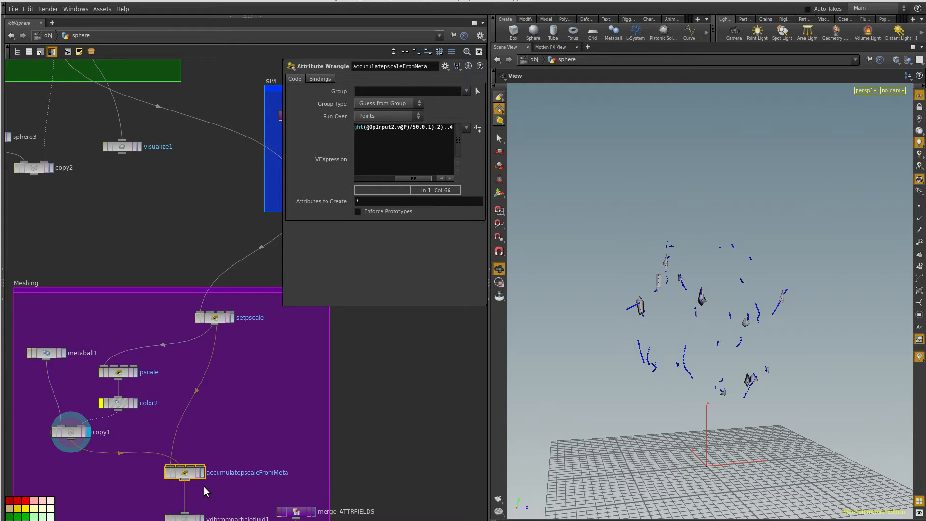
click(202, 473)
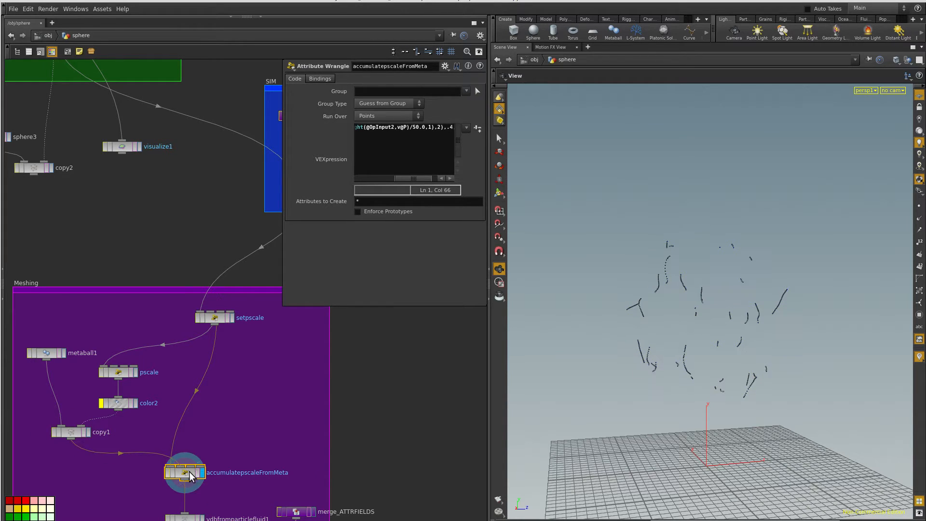
- Enlarge the parameter pane to read accumulatepscaleFromMeta's full expression, and compare the display of metaball1 with that wrangle
drag(283, 303, 94, 320)
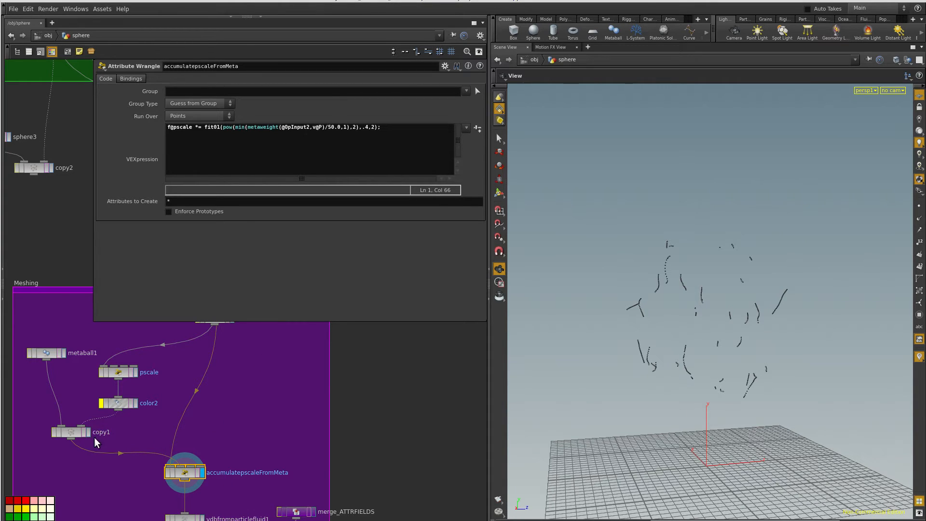
click(62, 353)
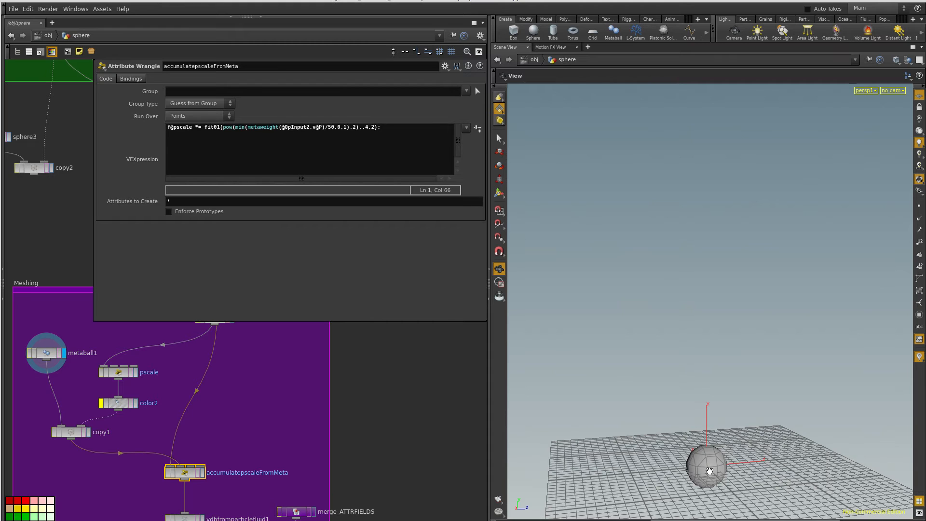
click(202, 473)
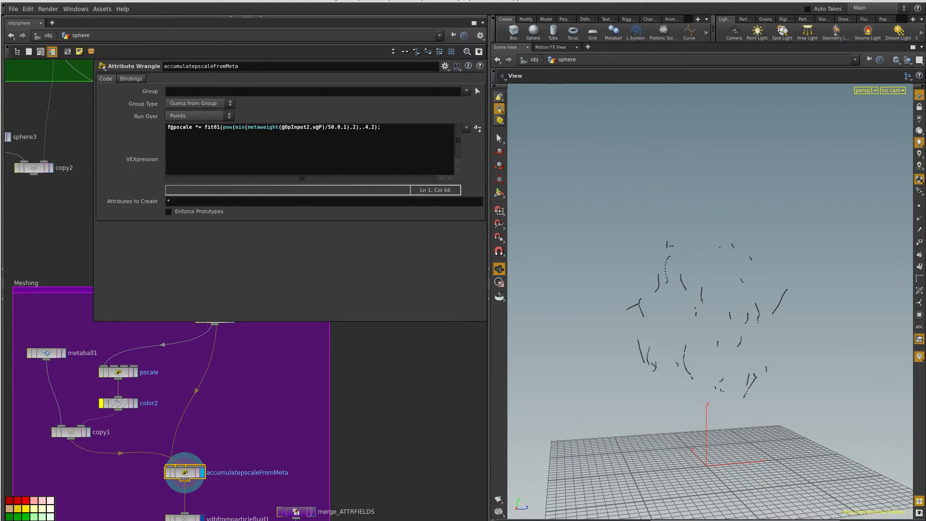
- Display vdbfromparticlefluid1, toggle accumulatepscaleFromMeta's bypass to compare the surfaces, and open the VDB node's settings with the wrangle bypassed
click(202, 518)
middle_drag(243, 452, 259, 380)
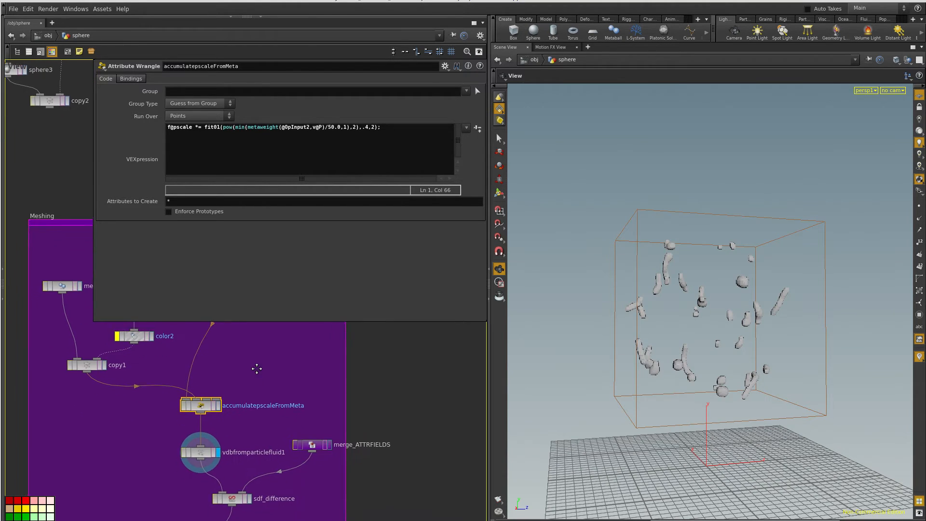
click(184, 403)
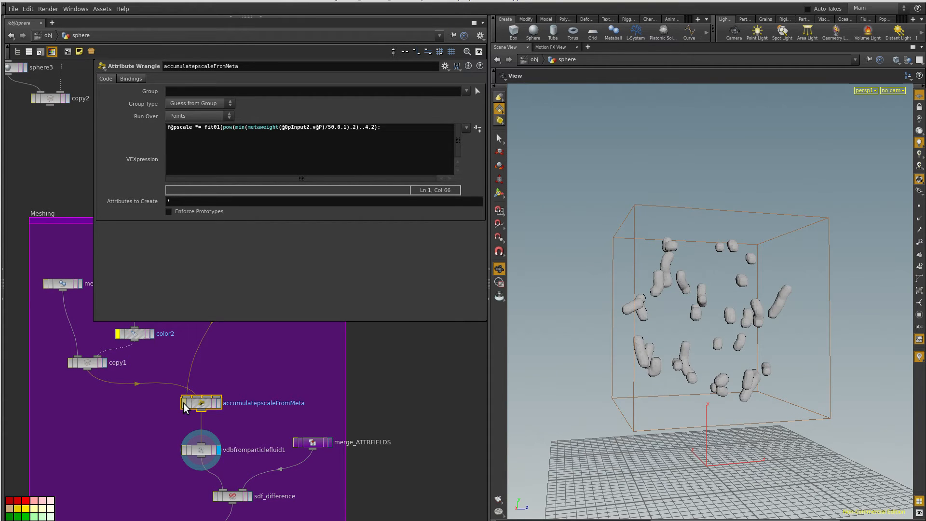
click(184, 403)
click(184, 403)
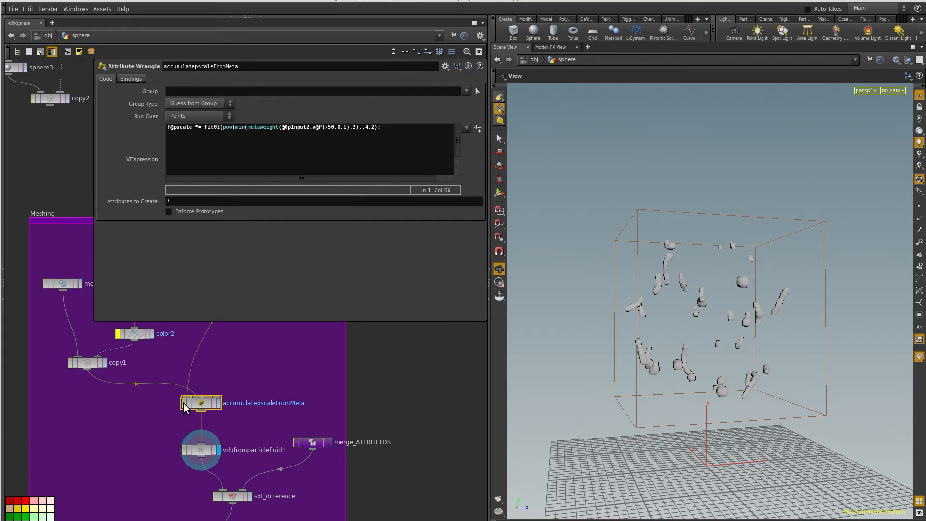
click(184, 403)
click(202, 452)
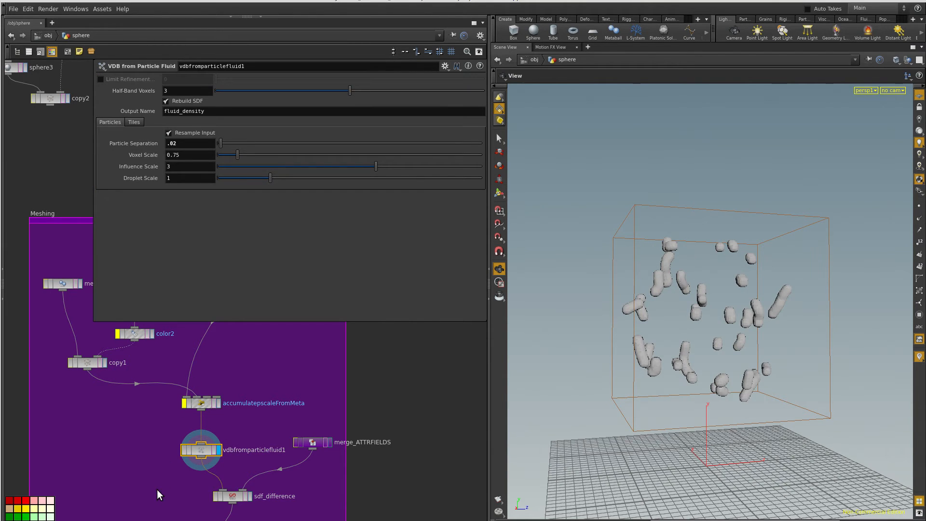
- Turn off the bypass on accumulatepscaleFromMeta to restore the varied particle scale in the fluid surface
middle_drag(161, 488, 126, 421)
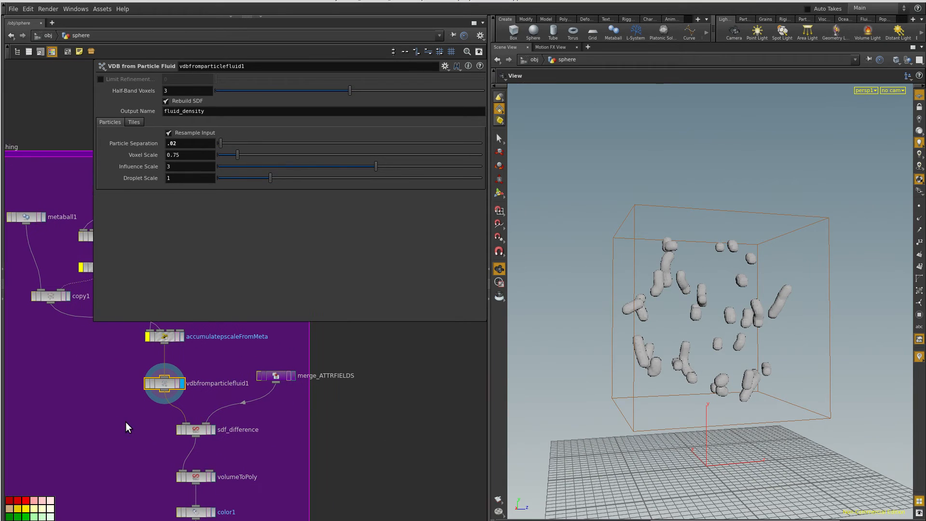
click(147, 337)
scroll(120, 463, up, 2)
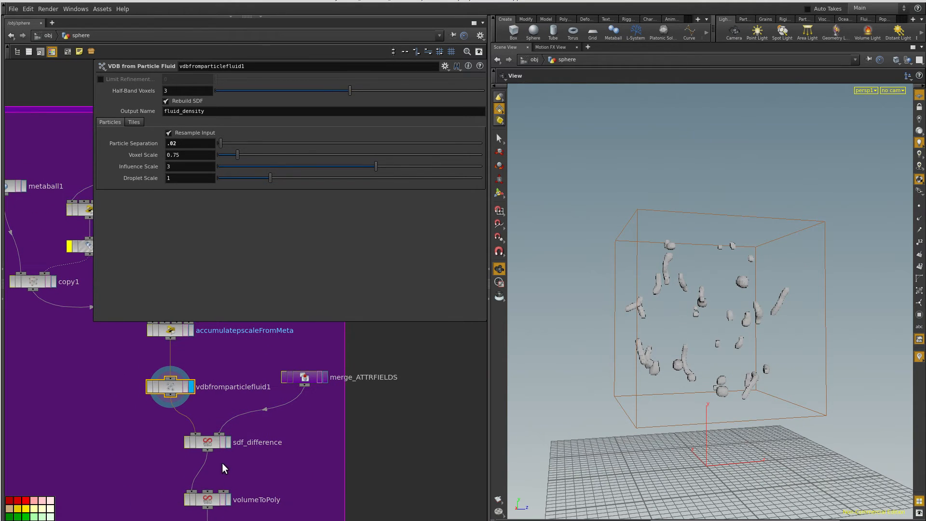
- Display merge_ATTRFIELDS, examine its object path, and look over the yellow network box holding the source fields
click(323, 377)
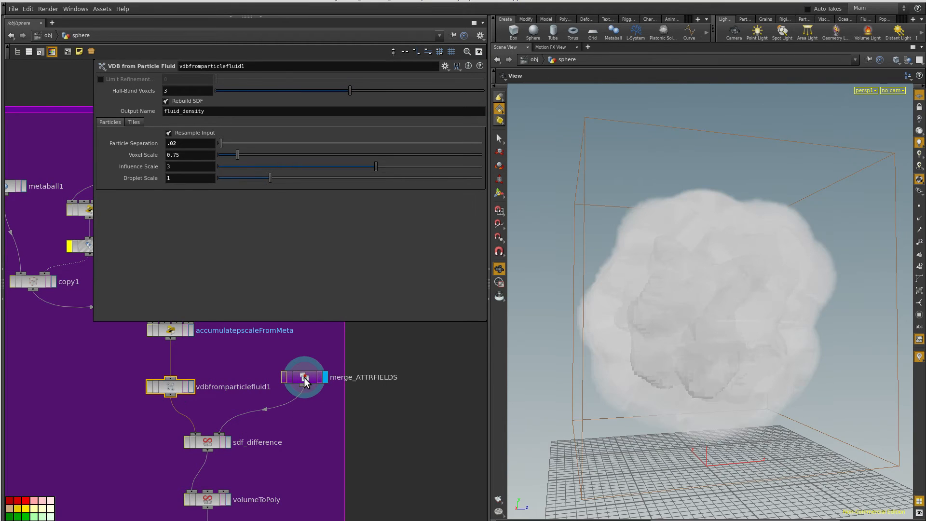
click(303, 377)
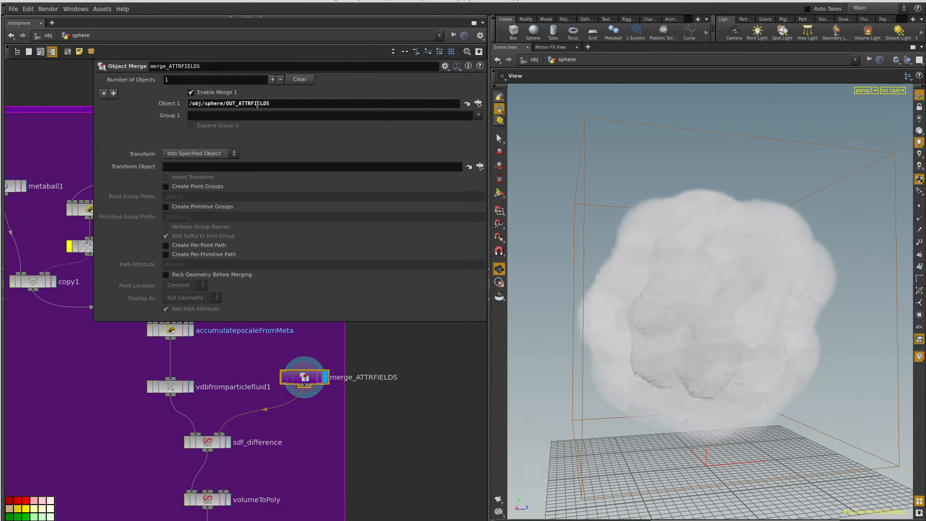
scroll(376, 424, down, 8)
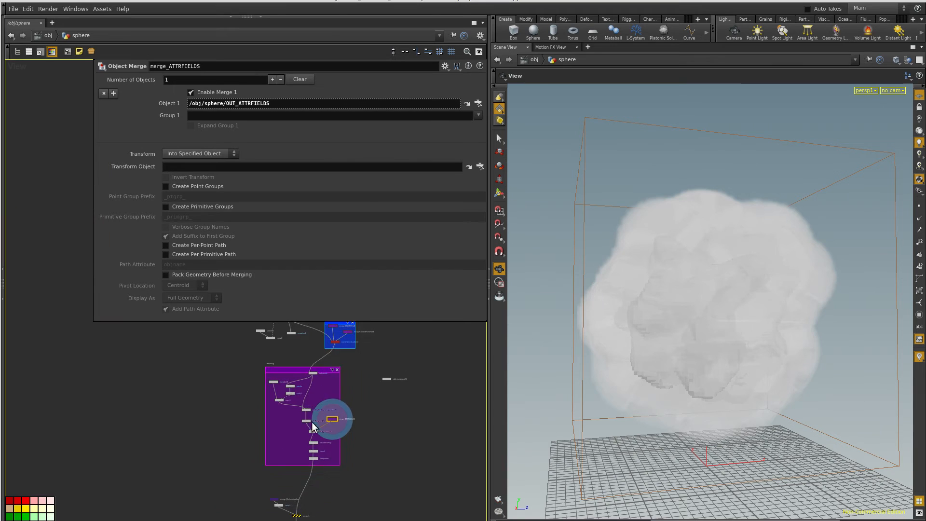
middle_drag(403, 343, 381, 471)
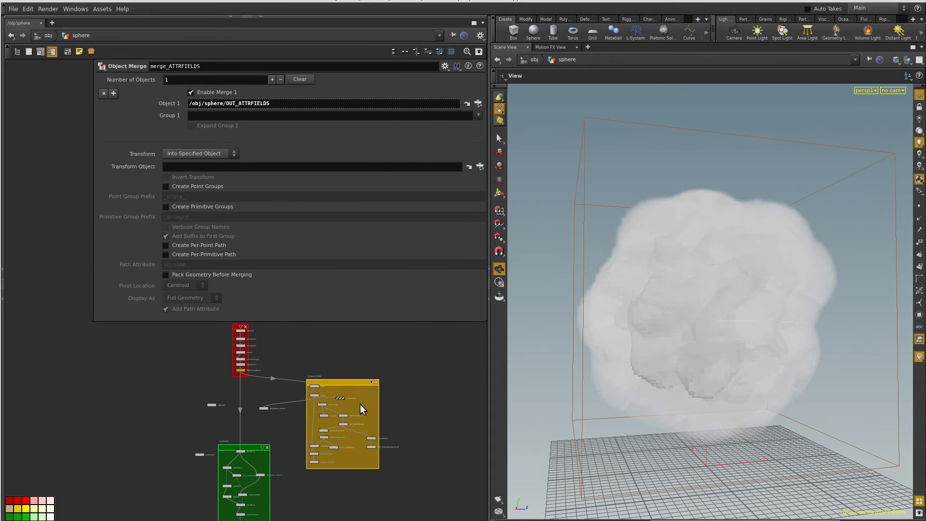
scroll(363, 409, up, 5)
scroll(371, 420, down, 6)
middle_drag(374, 423, 371, 313)
scroll(352, 468, up, 6)
middle_drag(409, 475, 455, 477)
scroll(381, 466, up, 3)
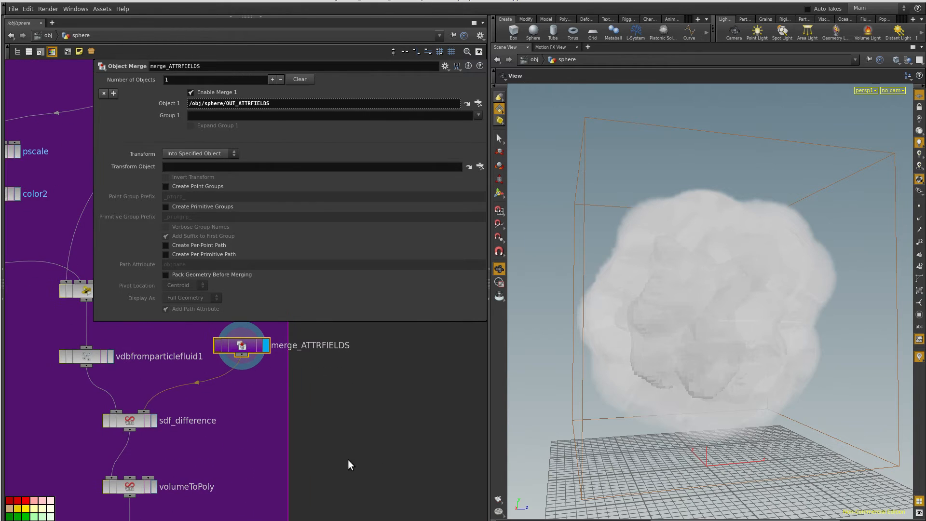
- Display sdf_difference, open its VDB Combine settings, and inspect the cut surfaces up close
click(152, 423)
click(134, 423)
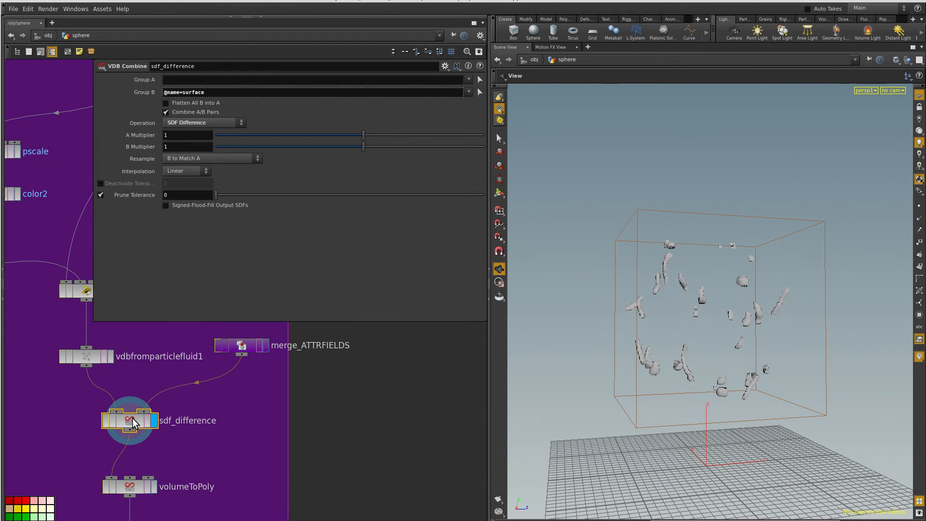
drag(752, 358, 690, 354)
right_drag(690, 353, 665, 368)
drag(665, 367, 646, 339)
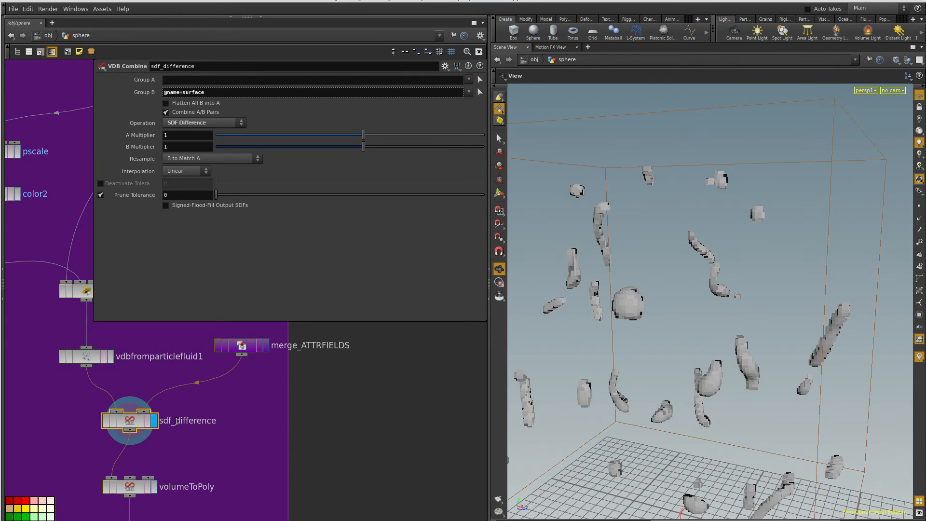
- Toggle the bypass on sdf_difference to compare the surfaces with and without the subtraction, leaving the node active
click(106, 421)
click(106, 420)
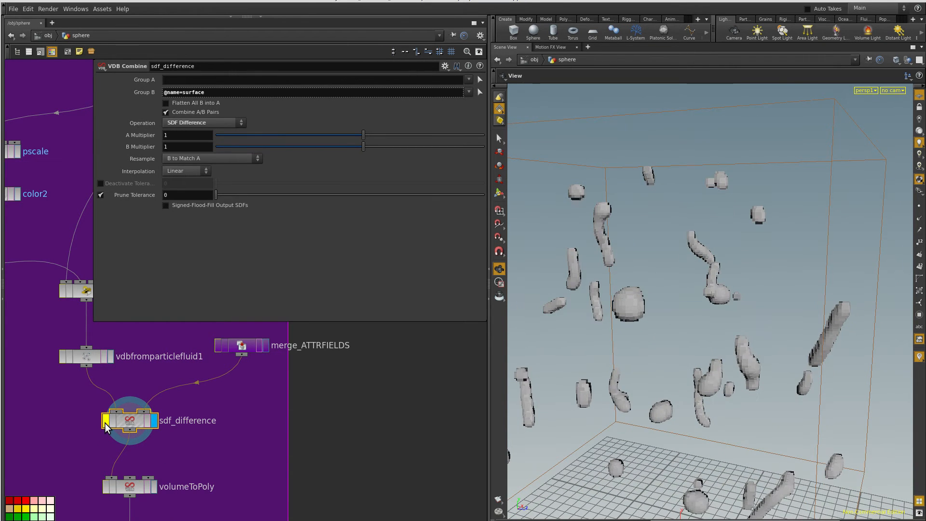
click(106, 425)
mouse_move(632, 250)
mouse_down()
mouse_move(713, 238)
mouse_move(653, 190)
mouse_move(716, 365)
mouse_move(635, 238)
mouse_up()
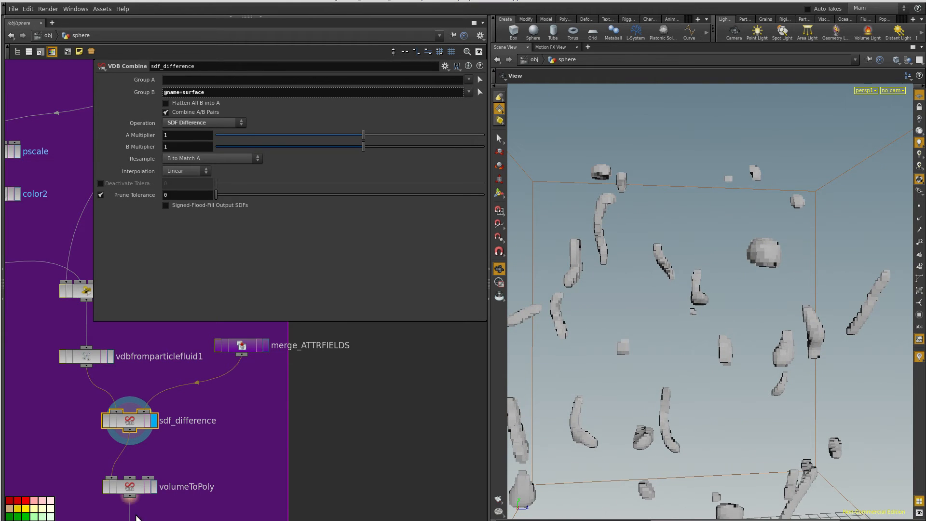
- Display volumeToPoly and examine its polygon mesh and Convert VDB settings, and display the colored result at computeN
middle_drag(209, 484, 226, 417)
click(171, 420)
click(152, 426)
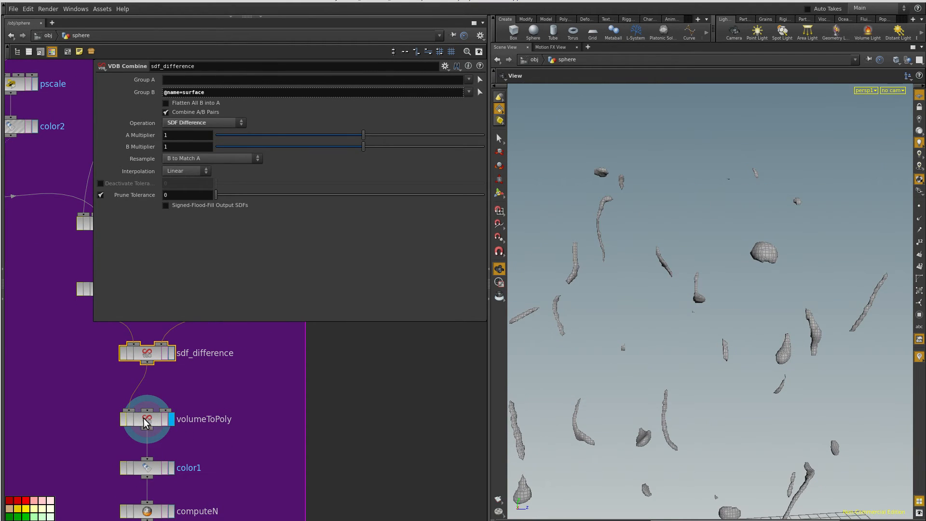
drag(640, 371, 622, 386)
middle_drag(195, 504, 193, 406)
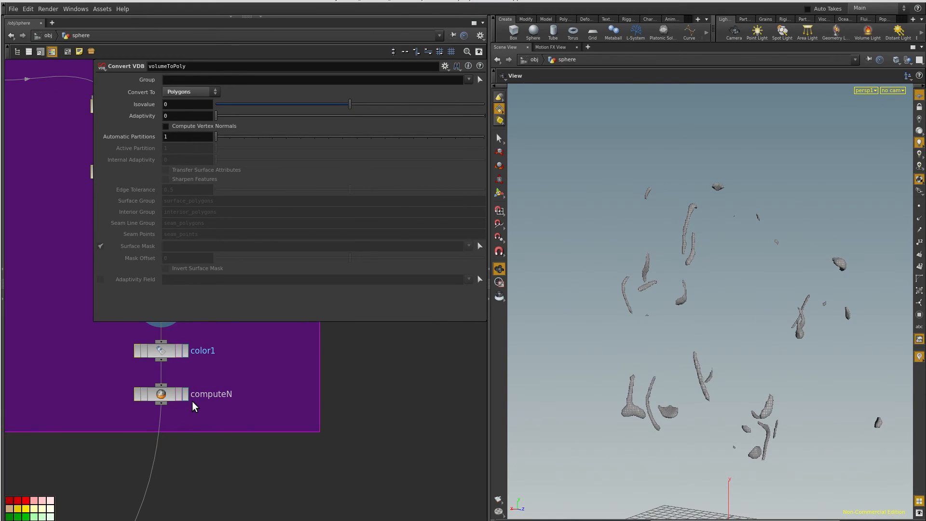
click(187, 395)
- Display OUT1 to examine the trails merged with the deforming sphere, and view the rendered animation in MPlay
scroll(261, 434, down, 10)
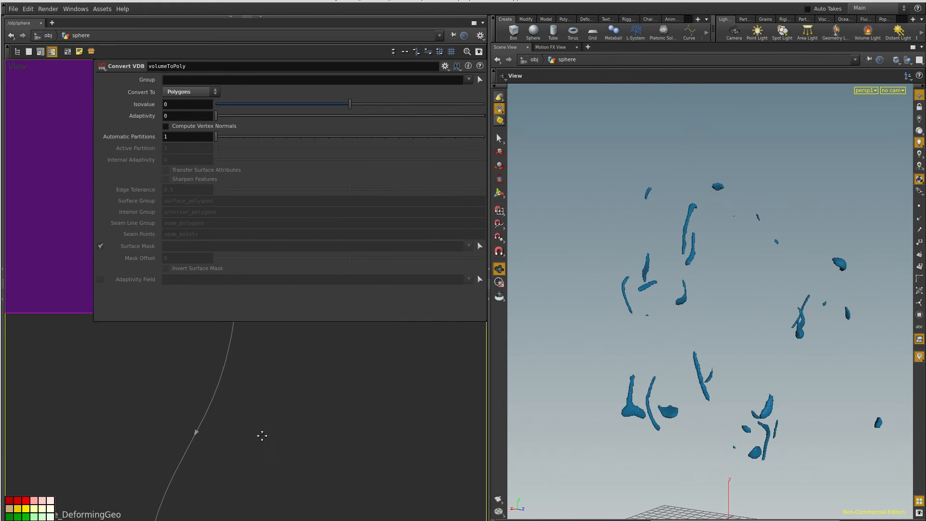
click(243, 514)
drag(641, 376, 671, 364)
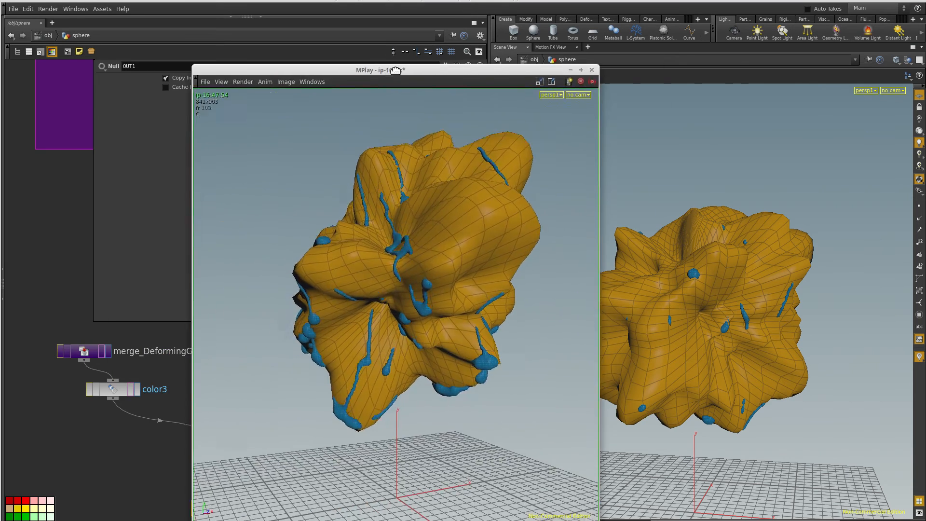
drag(405, 68, 702, 39)
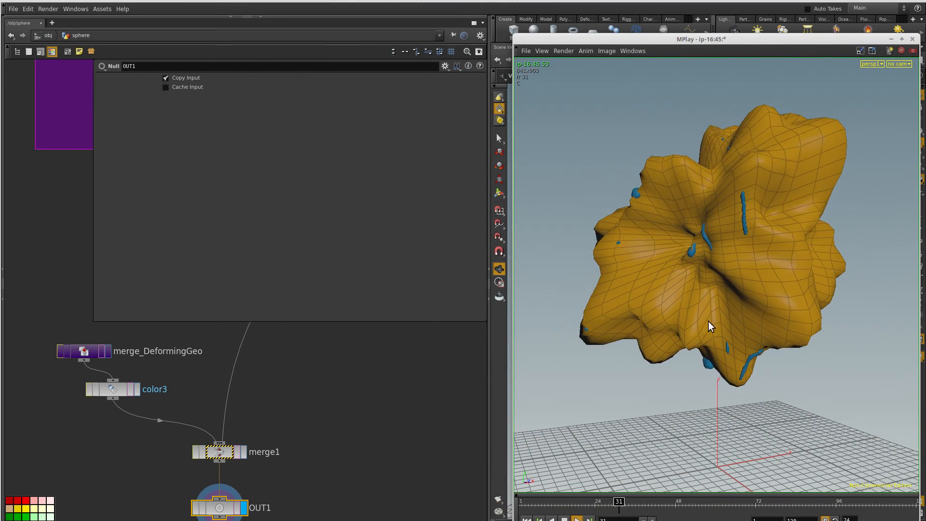